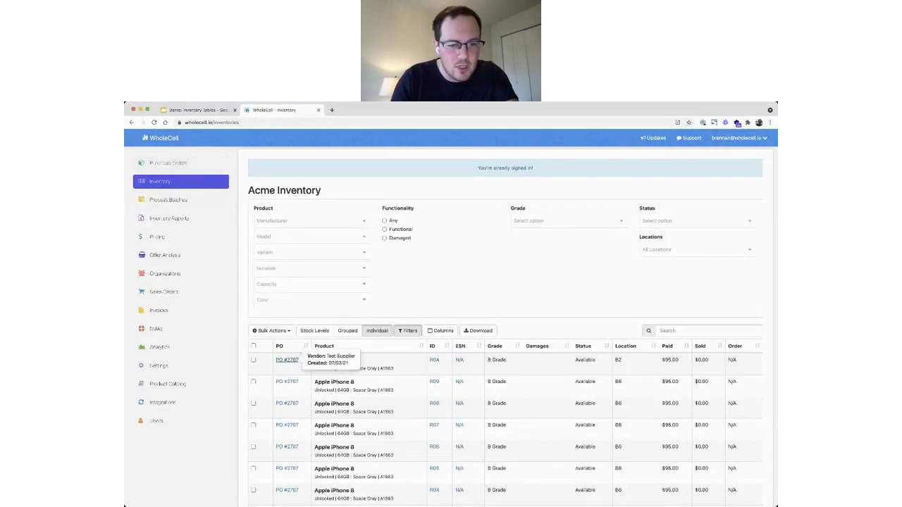
Step: Open purchase order #2707 from the inventory list and return to the full inventory
click(287, 360)
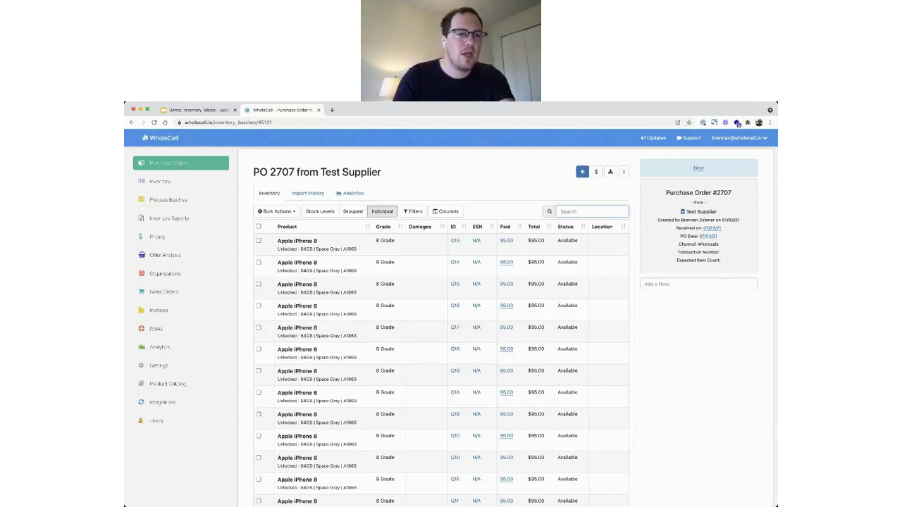
click(160, 181)
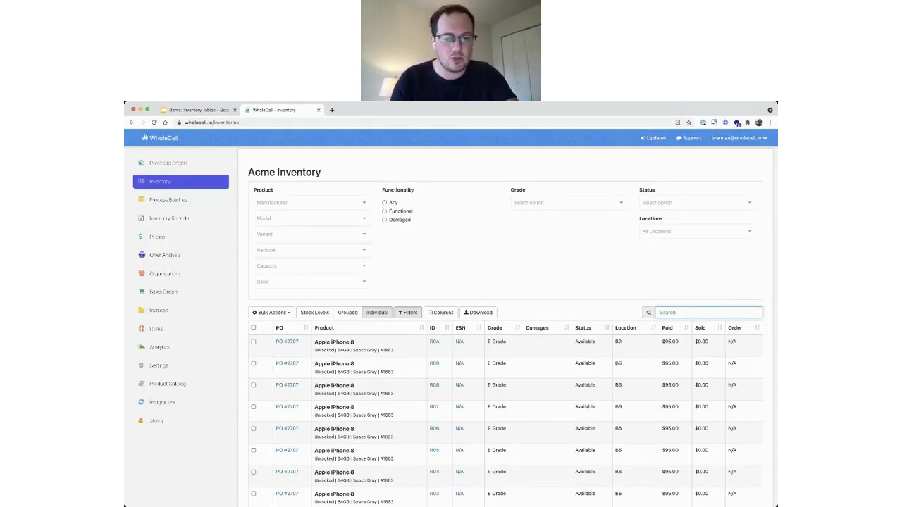
Step: Look through the individual items, pick out item ID QV9 and search the inventory for it
scroll(513, 327, down, 8)
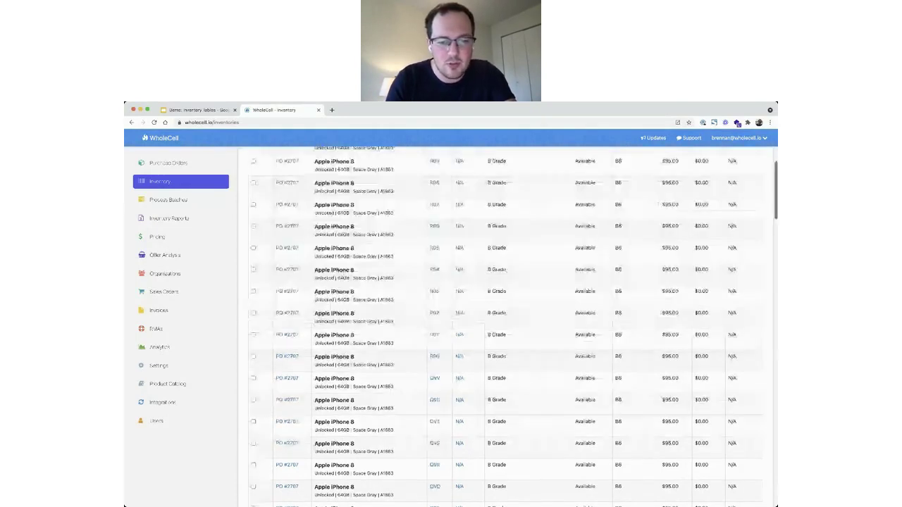
scroll(434, 249, up, 8)
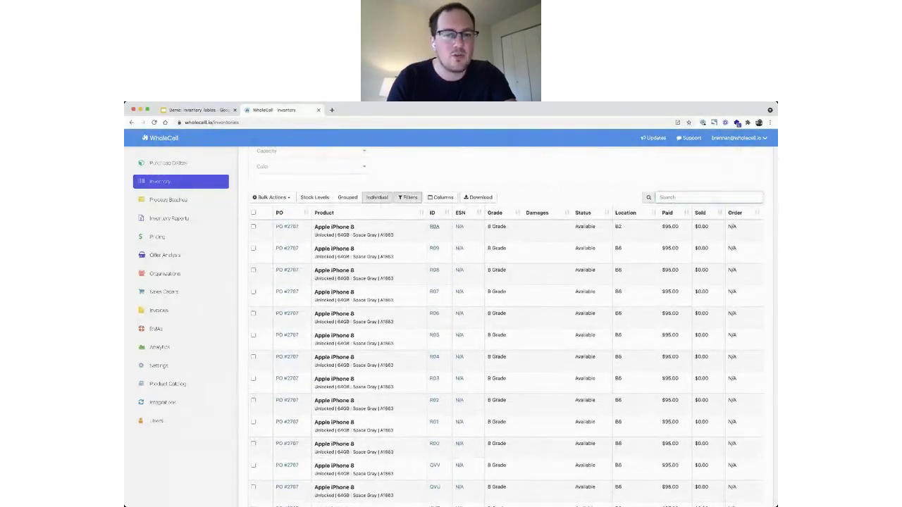
scroll(434, 249, down, 5)
scroll(513, 327, down, 12)
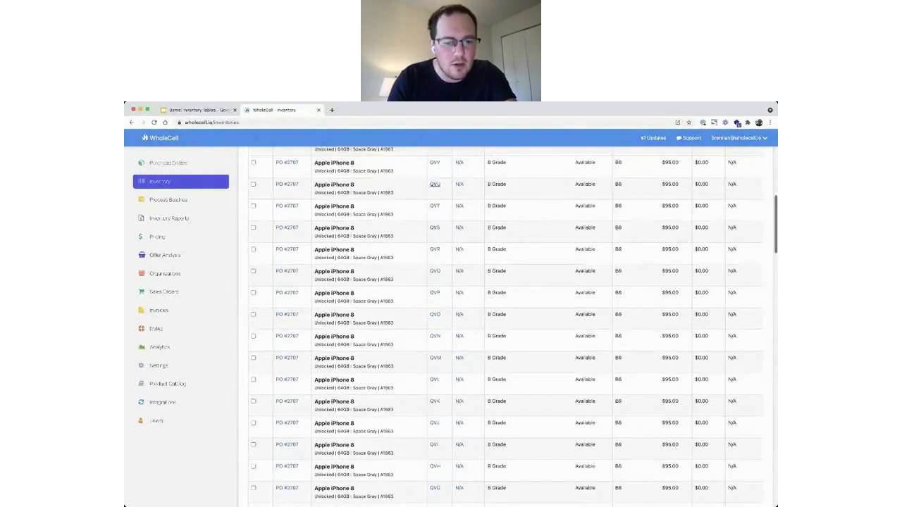
scroll(506, 327, down, 2)
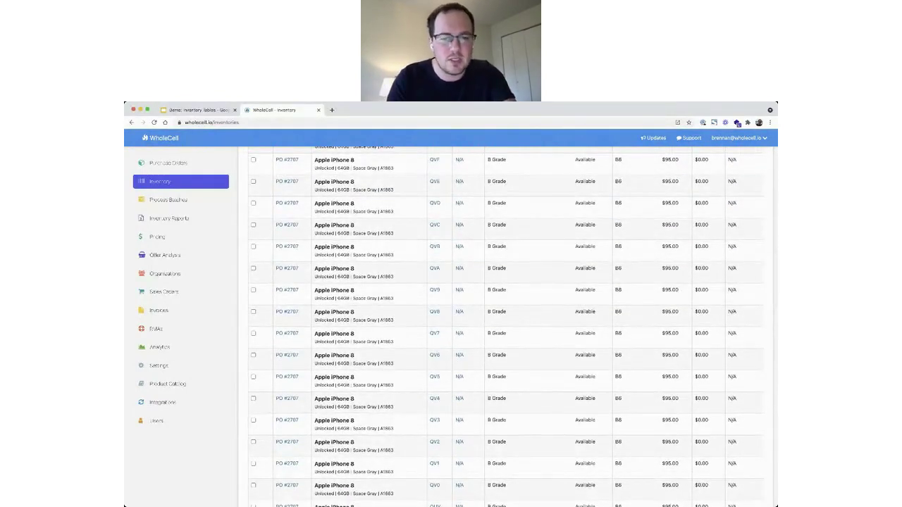
double_click(435, 289)
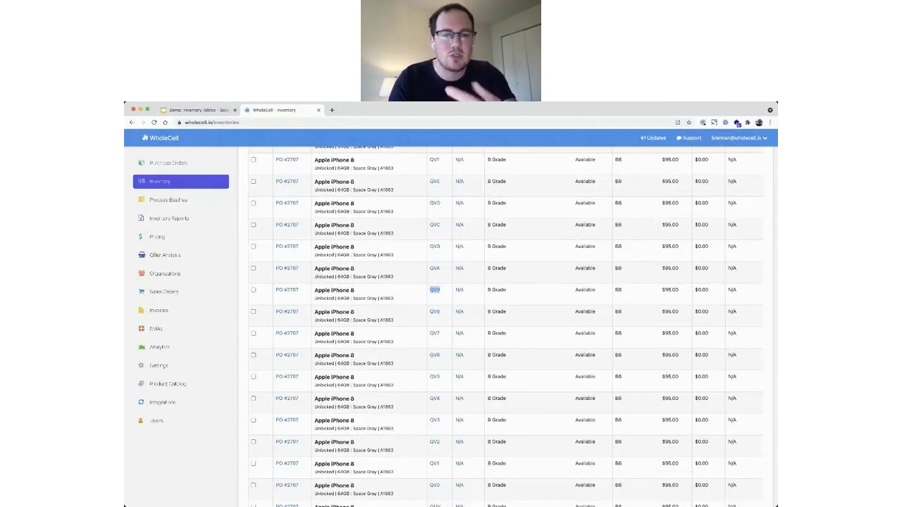
scroll(506, 327, up, 10)
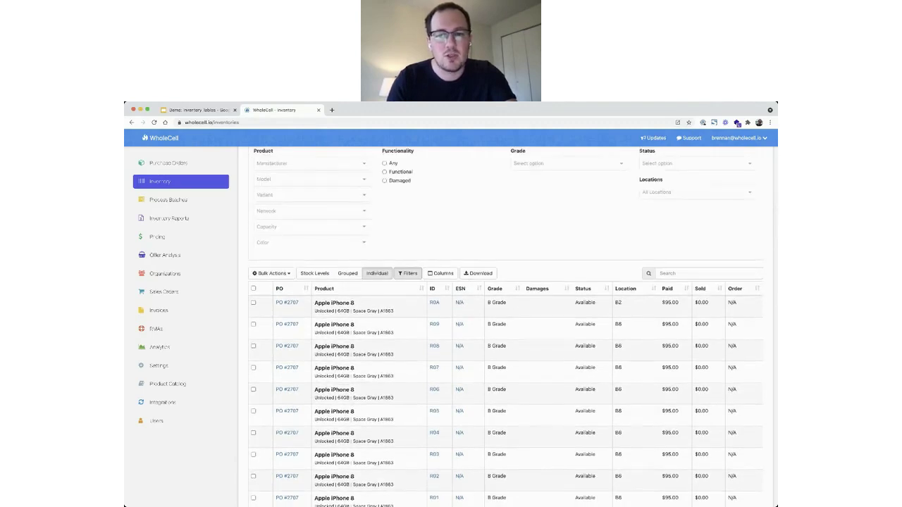
scroll(506, 317, up, 2)
click(708, 313)
text(QV9)
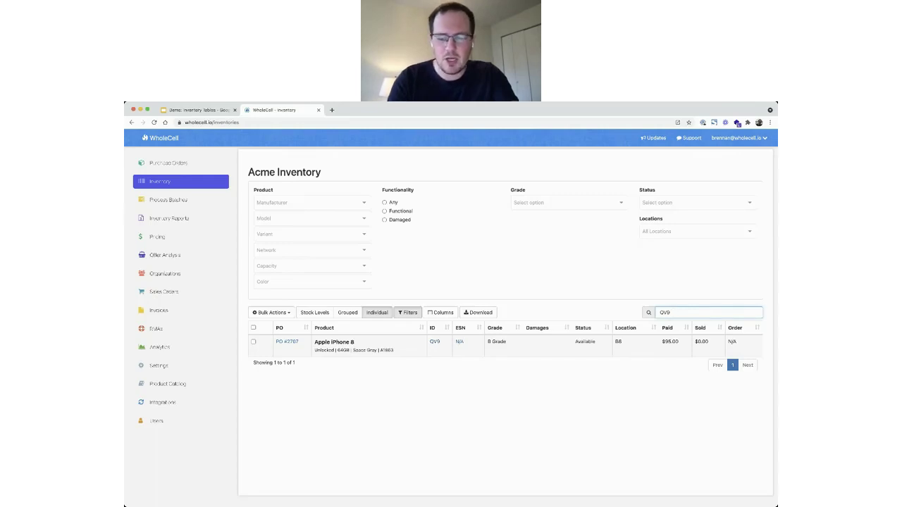
Step: Clear the inventory search and check the total item count at the end of the first results page
key(BackSpace)
key(BackSpace)
key(BackSpace)
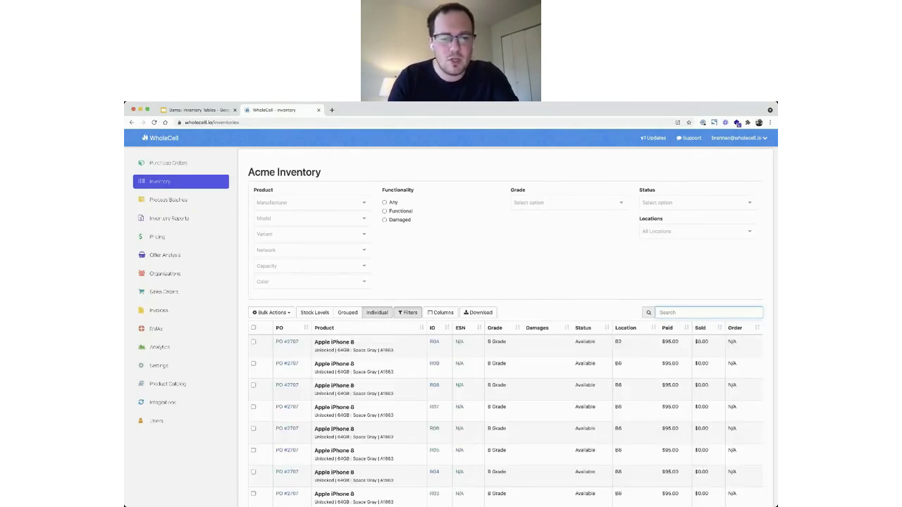
scroll(508, 327, down, 20)
scroll(507, 327, down, 2)
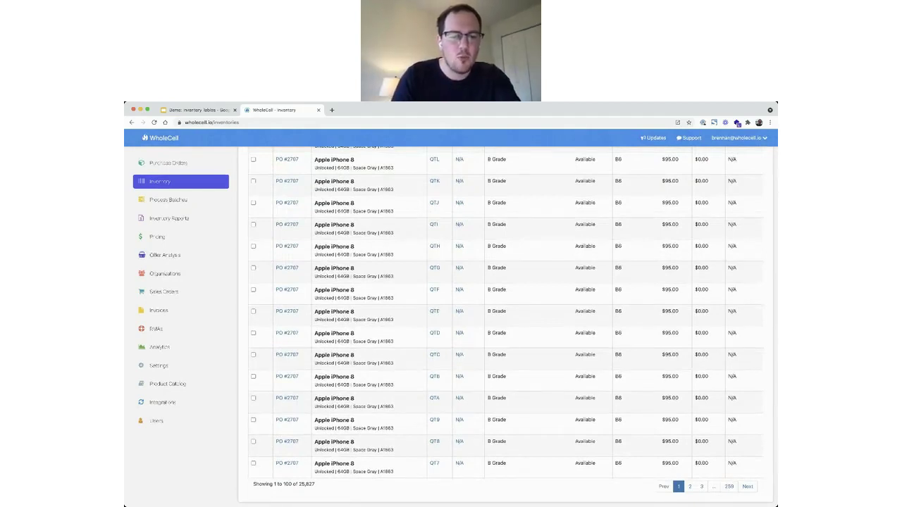
drag(315, 485, 298, 485)
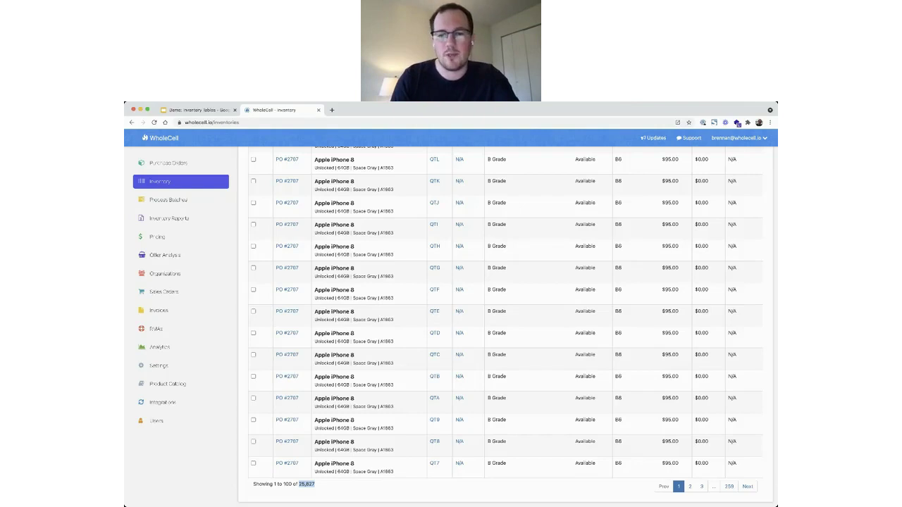
scroll(508, 325, up, 10)
scroll(507, 324, up, 10)
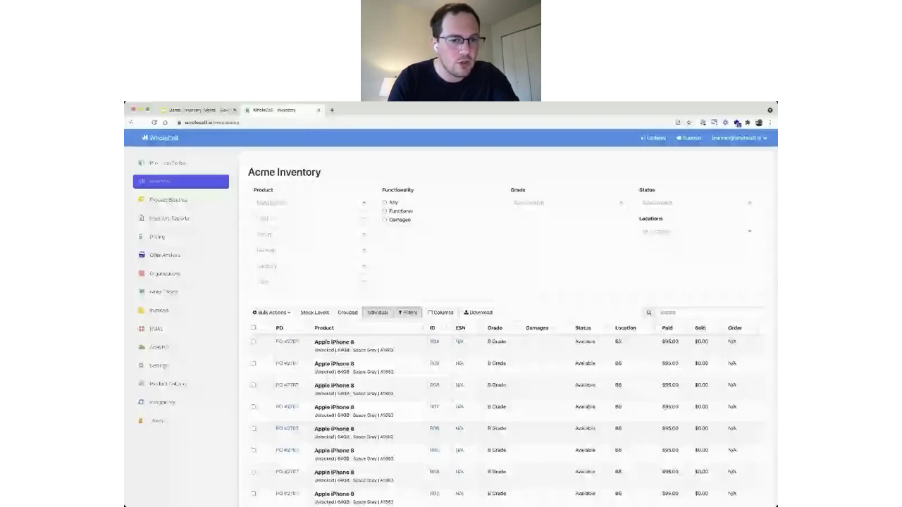
Step: Filter the inventory by the model iPhone XS Max
click(309, 219)
text(iPhone XS)
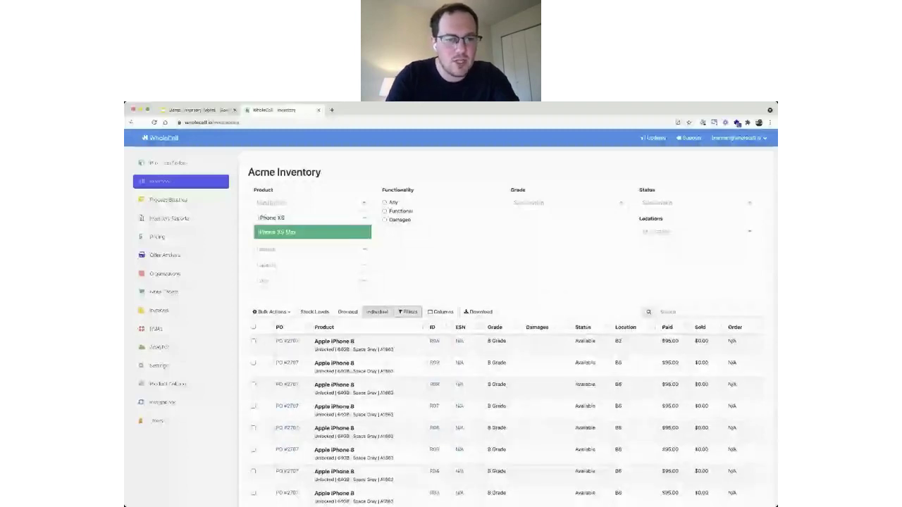
key(Return)
Step: Add a network filter for AT&T to the iPhone XS Max results
click(308, 250)
text(Unlocke)
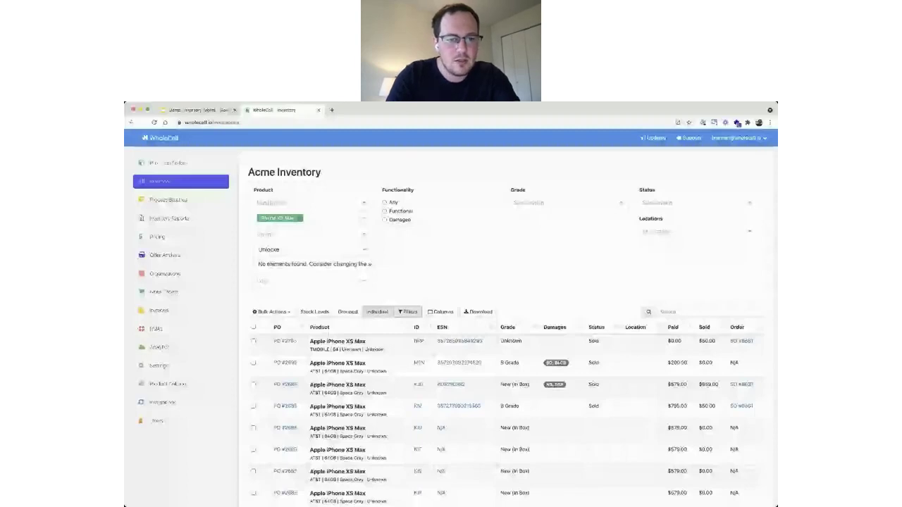
key(BackSpace)
key(BackSpace)
key(BackSpace)
key(BackSpace)
key(BackSpace)
key(BackSpace)
key(BackSpace)
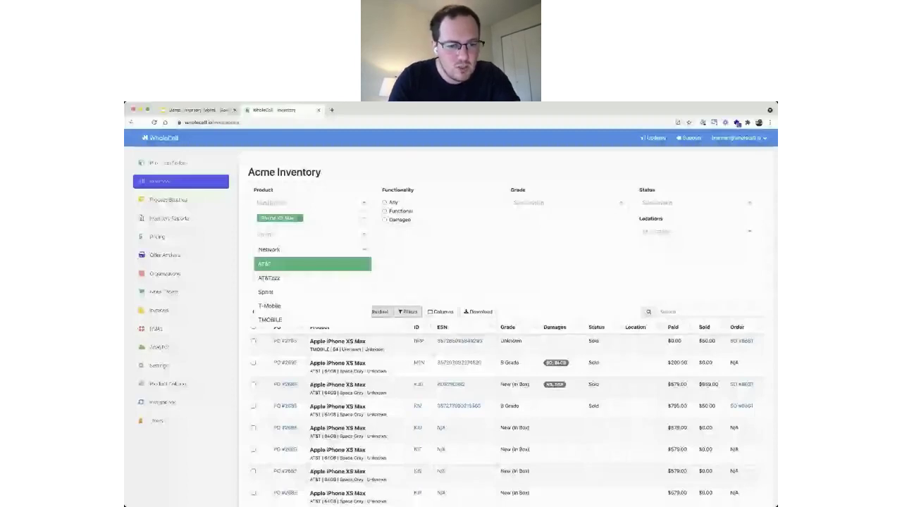
key(Return)
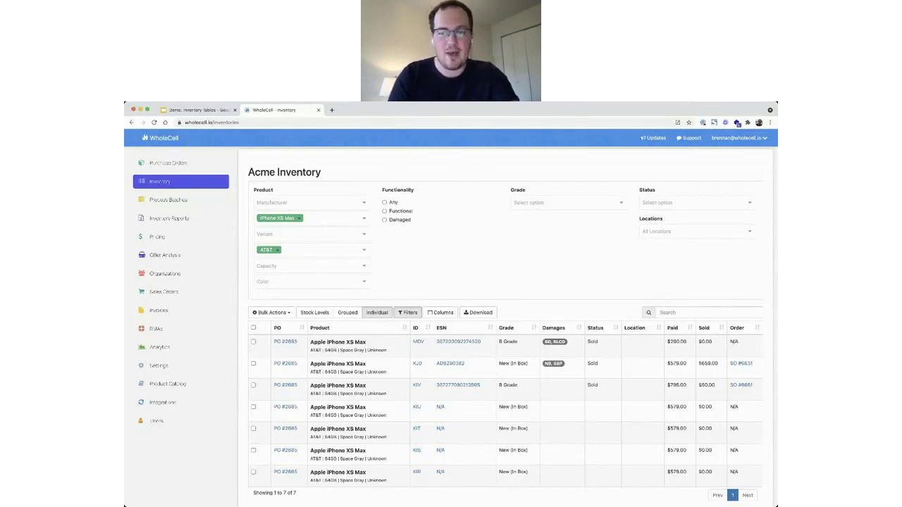
Step: Limit the AT&T iPhone XS Max results to items with the status Sold
click(749, 202)
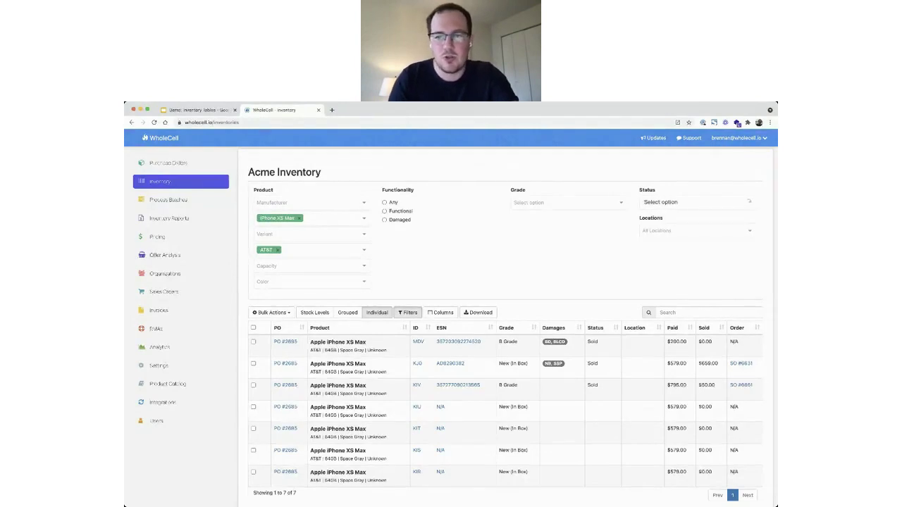
text(Sold)
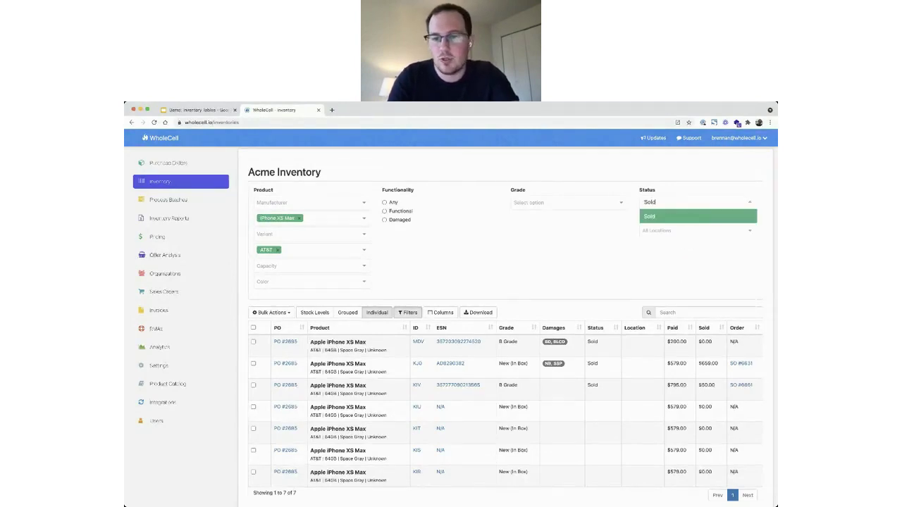
key(Return)
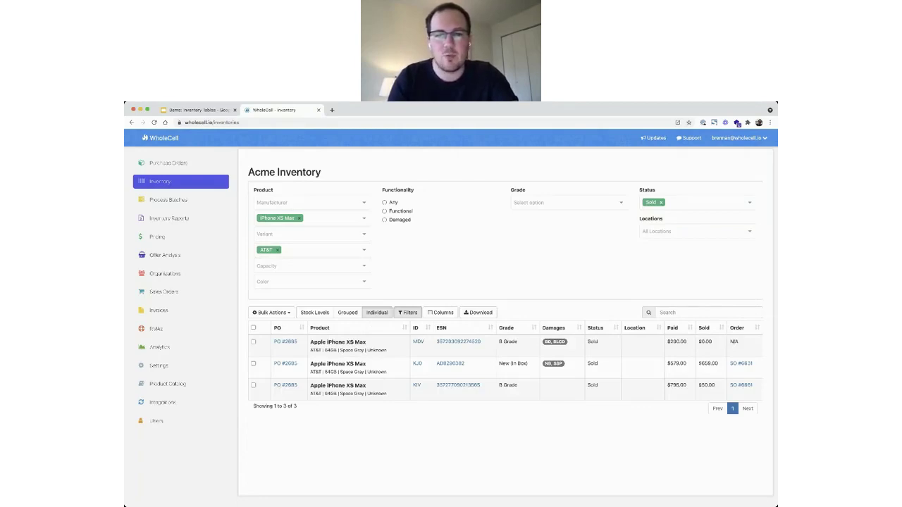
Step: Remove the Sold, iPhone XS Max and AT&T filters from the inventory
click(661, 203)
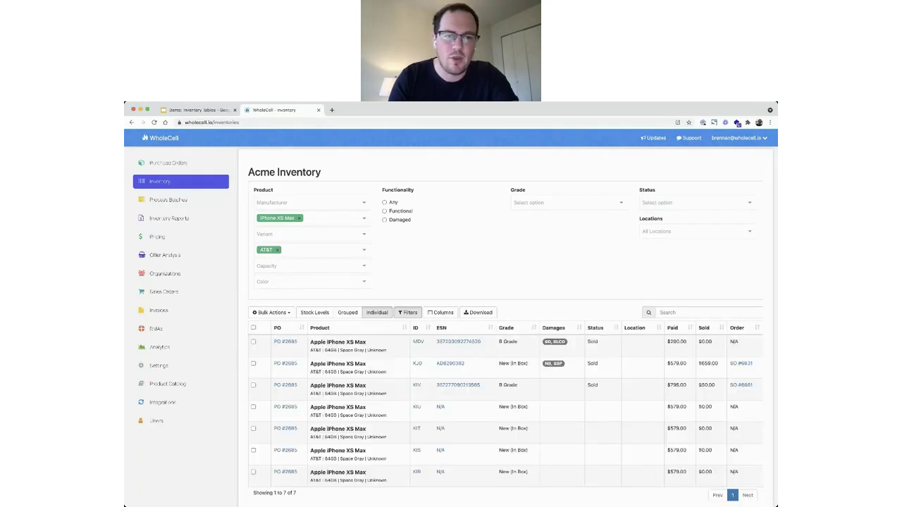
click(300, 219)
click(278, 250)
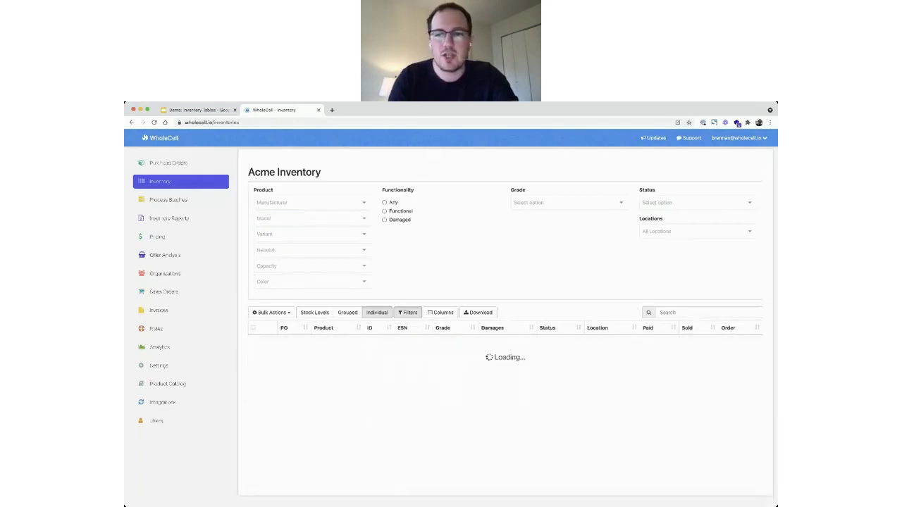
Step: Filter the inventory by the status Available
click(696, 202)
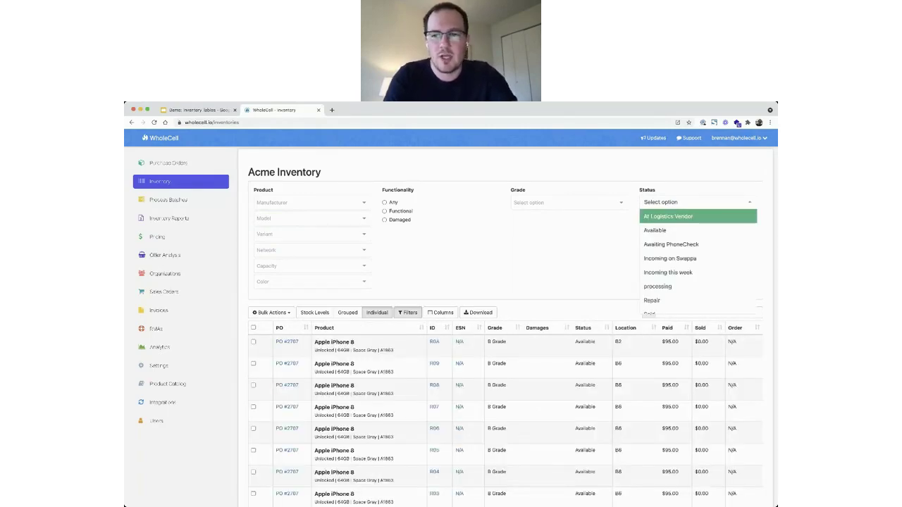
text(s)
key(BackSpace)
text(A)
key(Down)
key(Return)
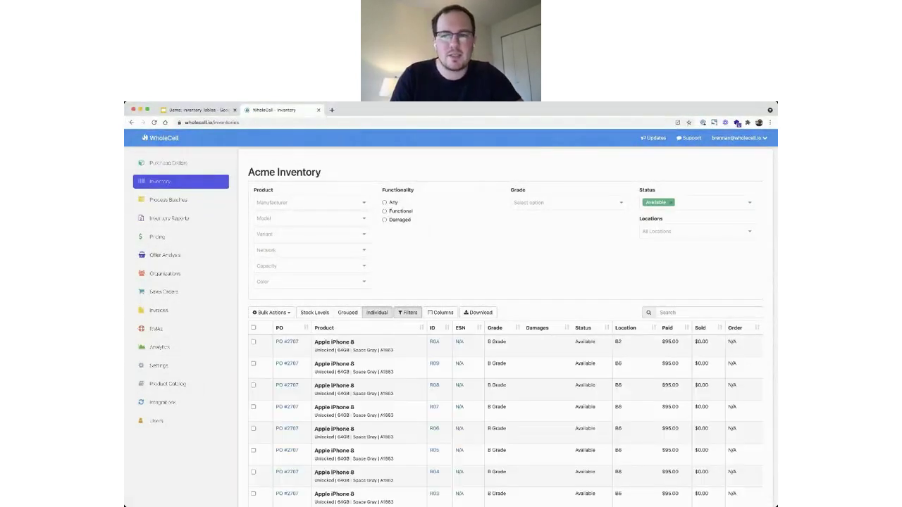
click(708, 202)
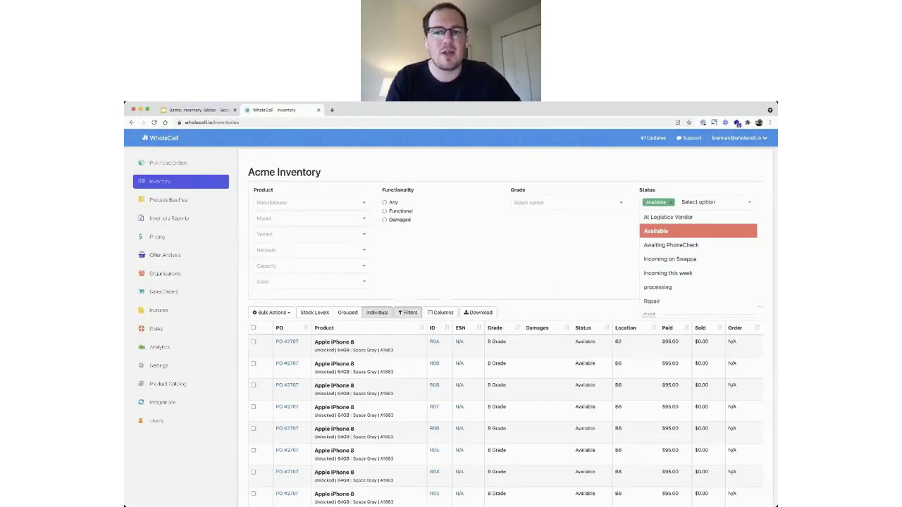
key(Escape)
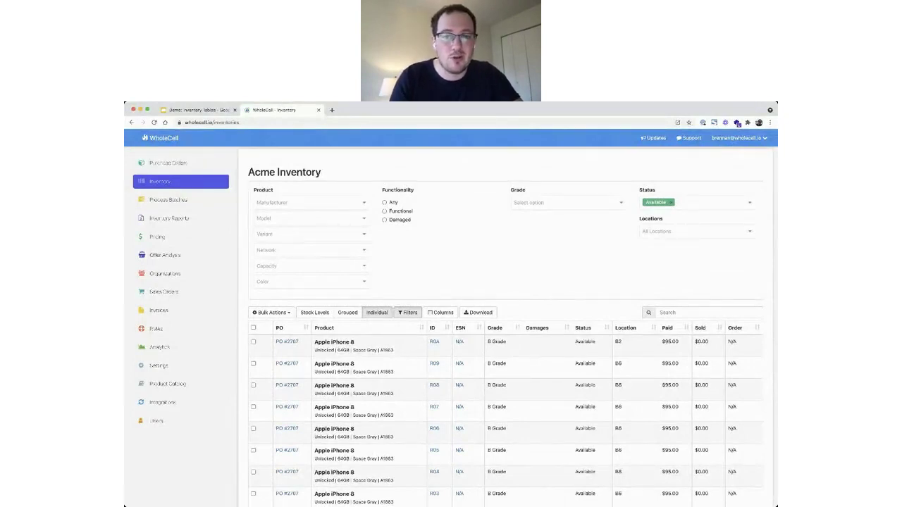
Step: Add a grade filter for B Grade to the available inventory
click(567, 202)
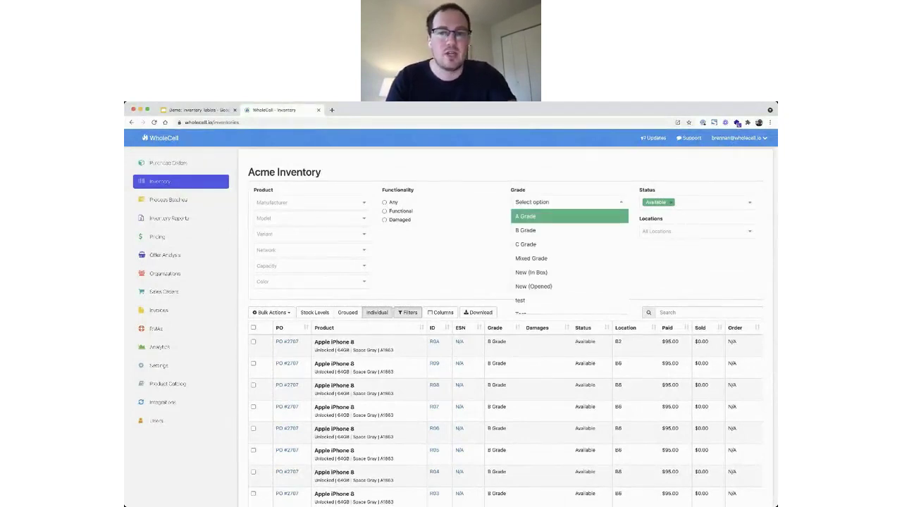
key(Down)
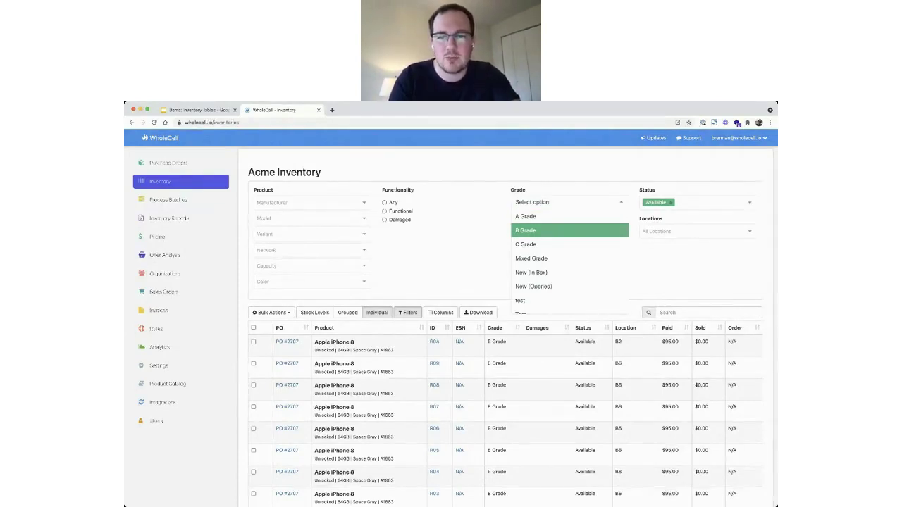
key(Return)
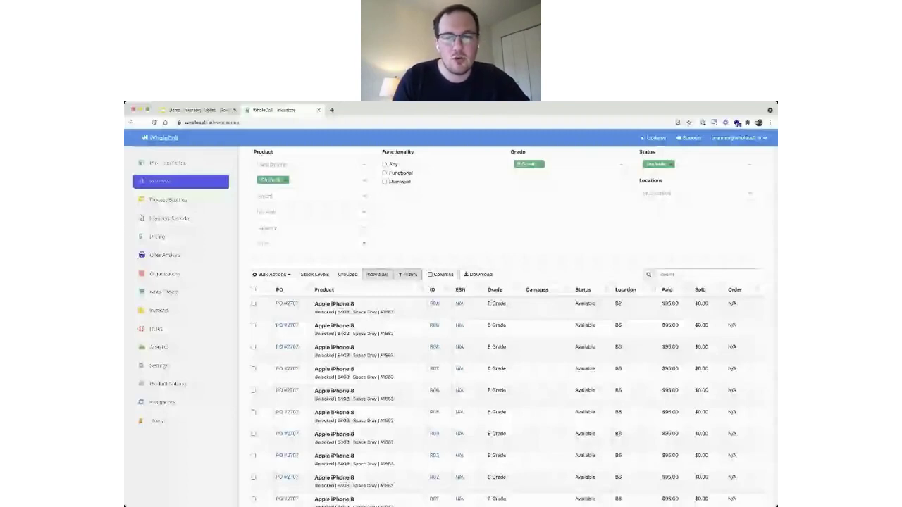
Step: Switch the filtered inventory to the grouped view and examine the iPhone 8 row's quantity and locations
click(347, 274)
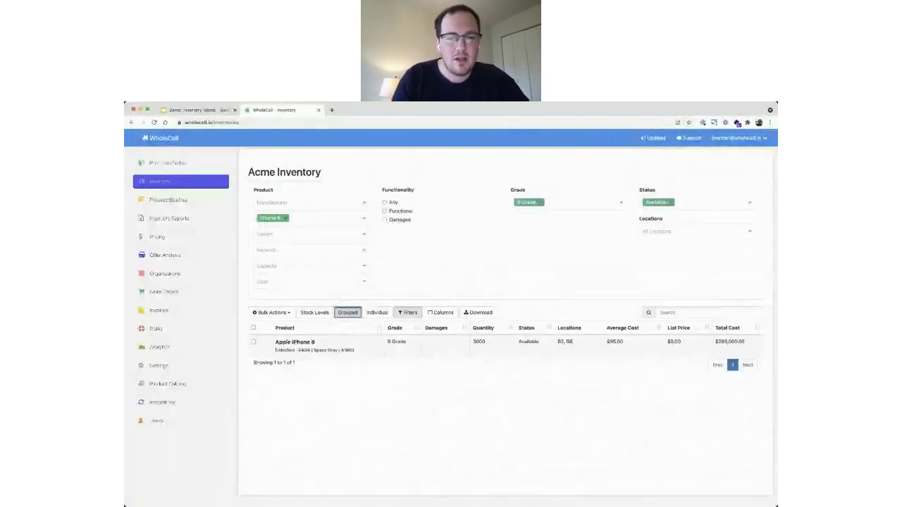
double_click(478, 341)
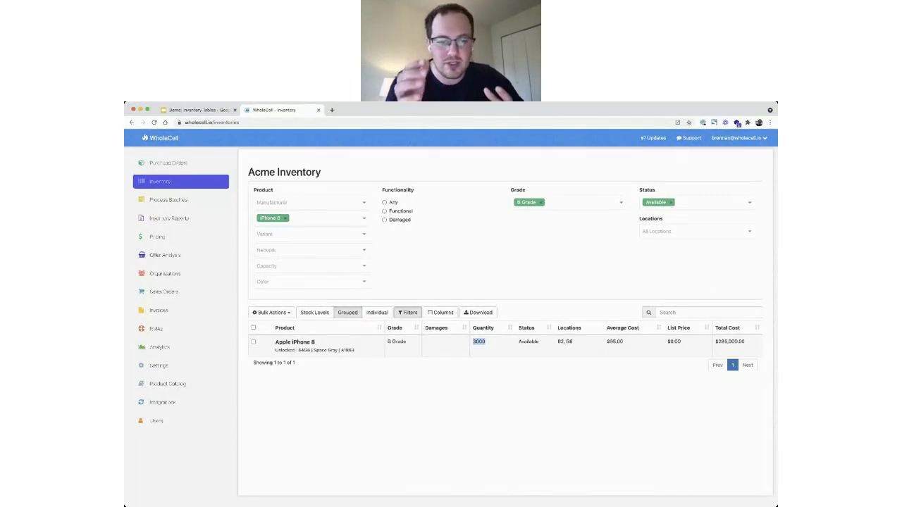
drag(573, 342, 556, 342)
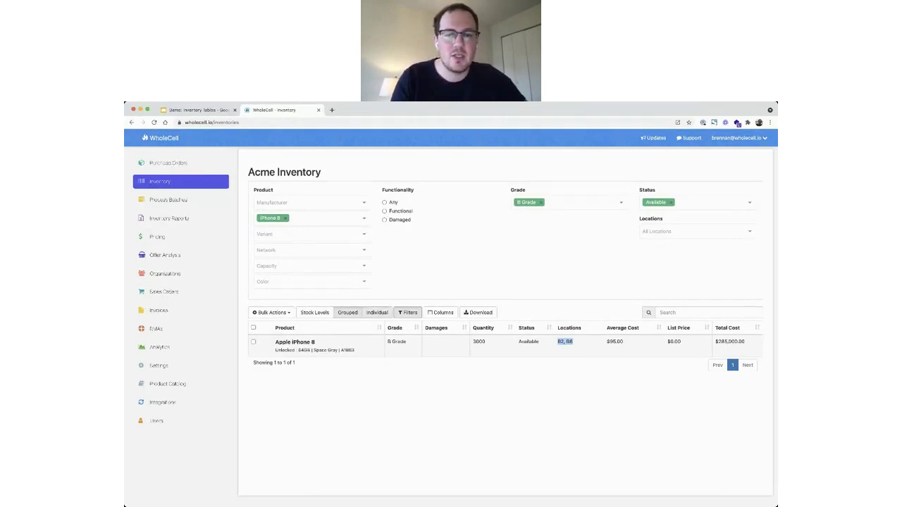
Step: Show the filtered iPhone 8 inventory as individual items for comparison and return to the grouped view
click(377, 313)
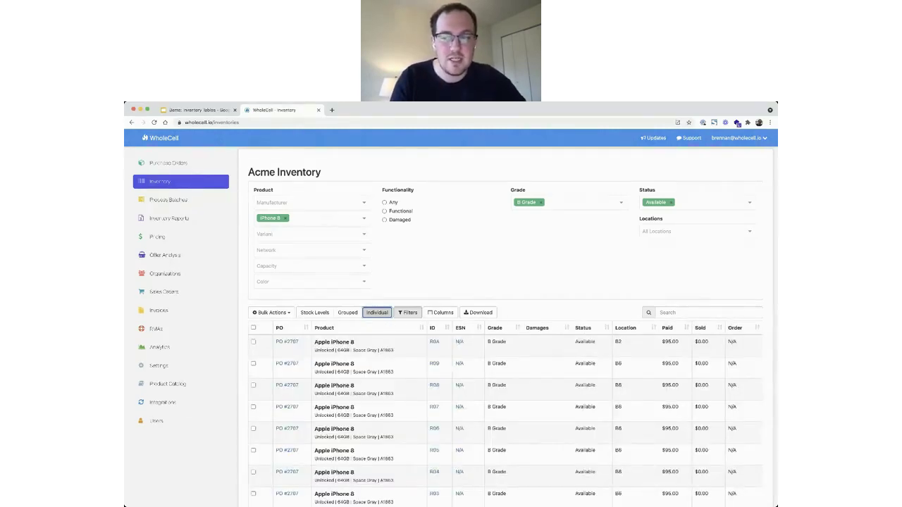
scroll(507, 324, down, 2)
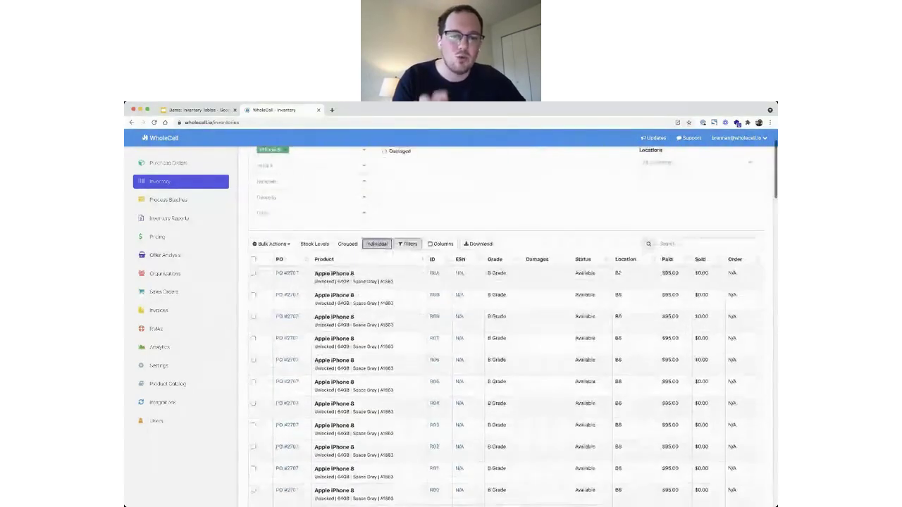
click(347, 241)
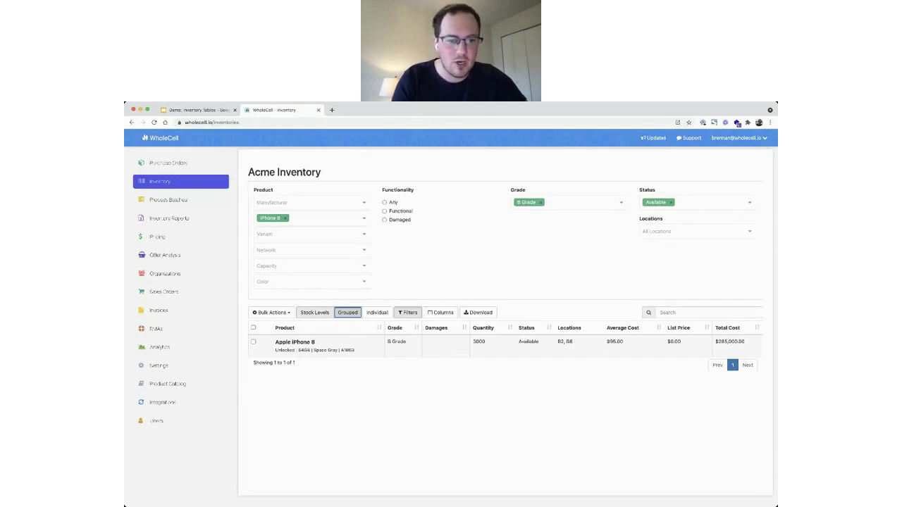
Step: Show the iPhone 8 inventory as stock levels and remove the Available status and B Grade filters
click(314, 312)
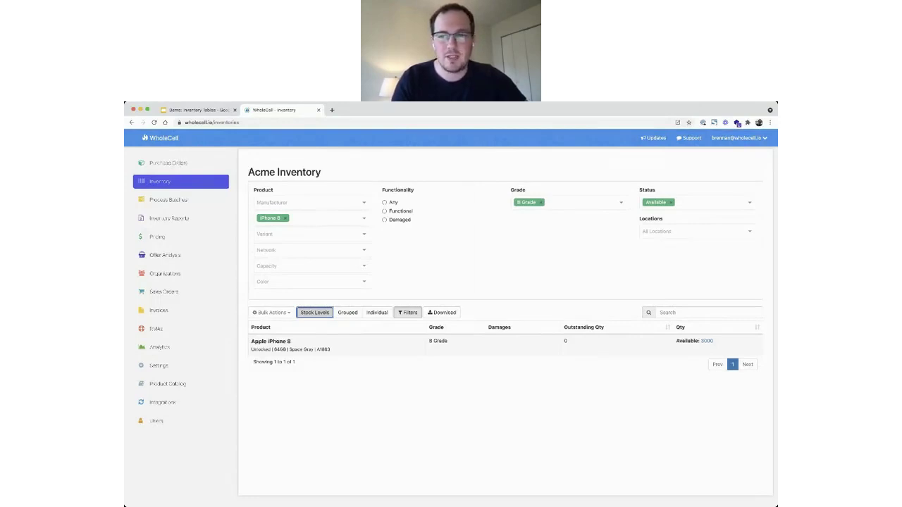
click(671, 202)
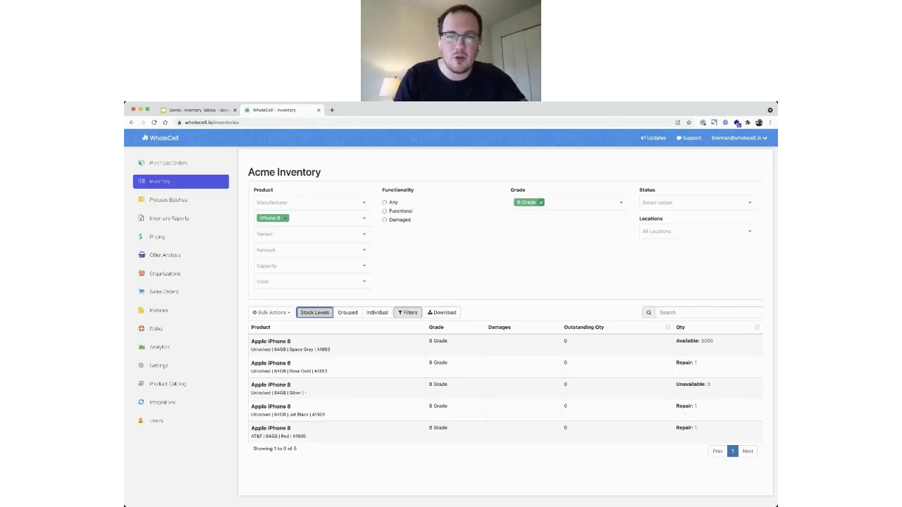
click(541, 202)
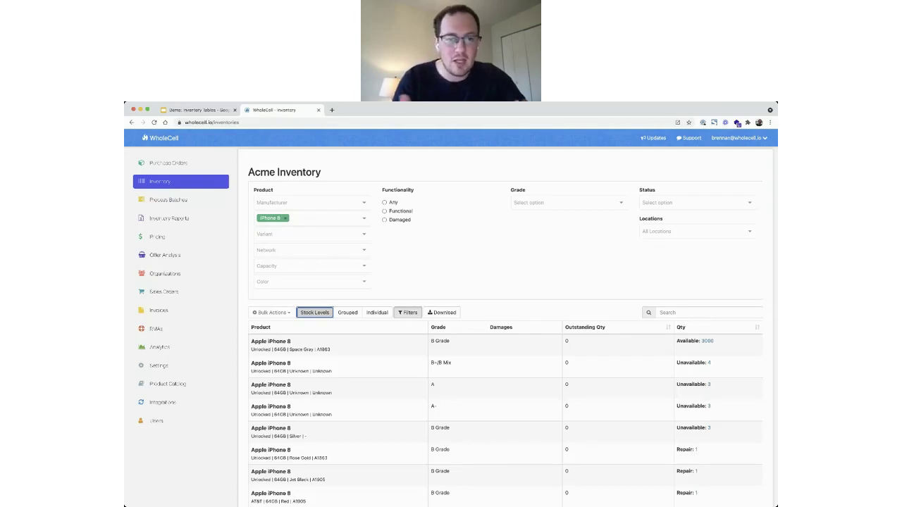
Step: Compare the Any and Functional options of the functionality filter and set it to Damaged
click(385, 203)
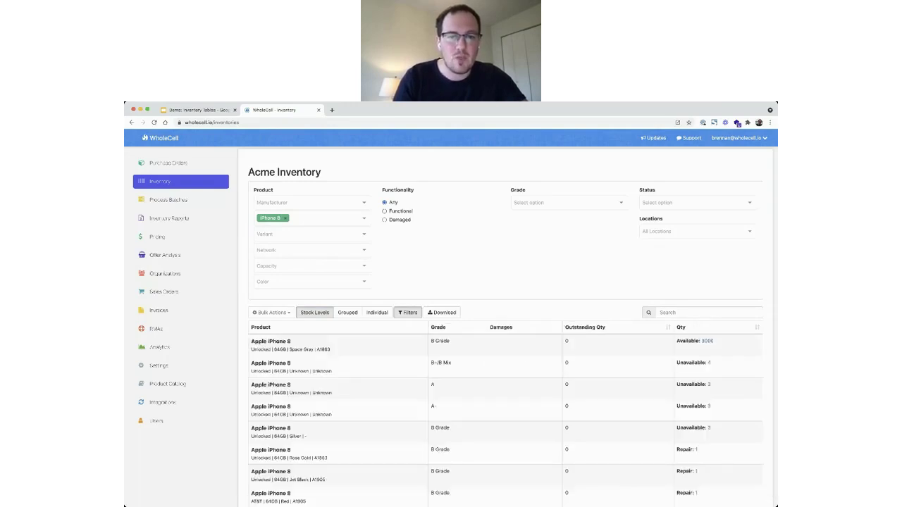
click(385, 211)
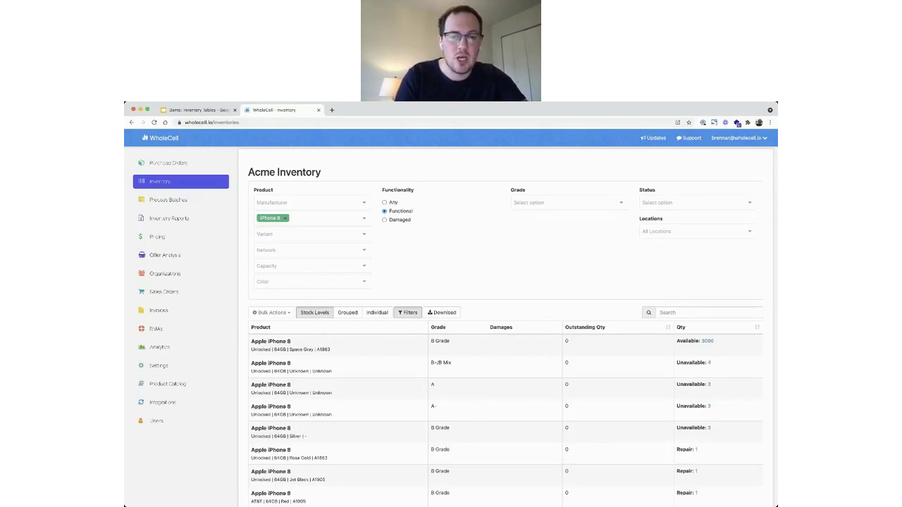
click(385, 220)
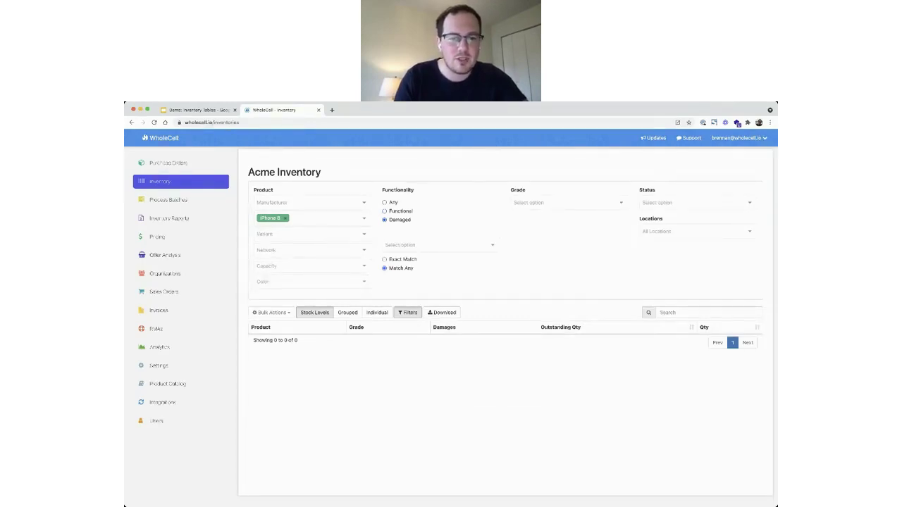
Step: Switch to the grouped view and filter the damaged iPhone 8 inventory by Cracked Glass
click(347, 313)
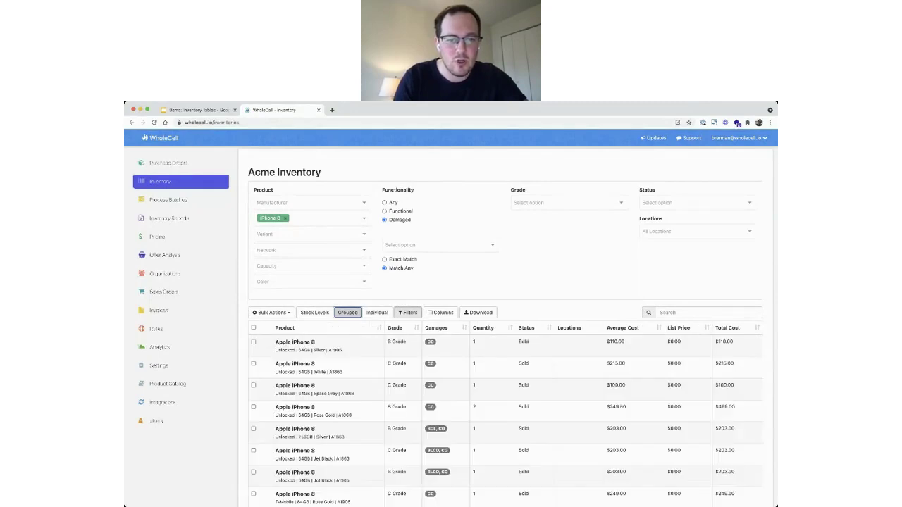
click(437, 245)
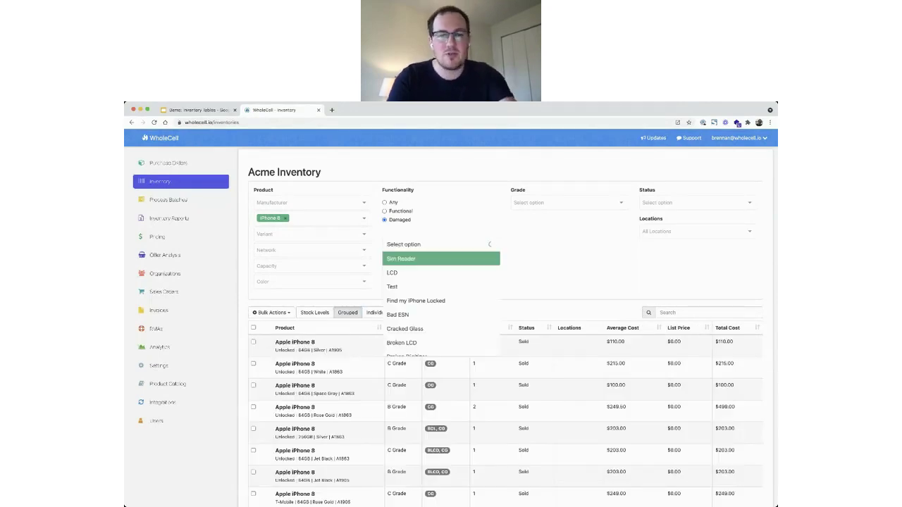
text(Gk)
key(BackSpace)
key(Return)
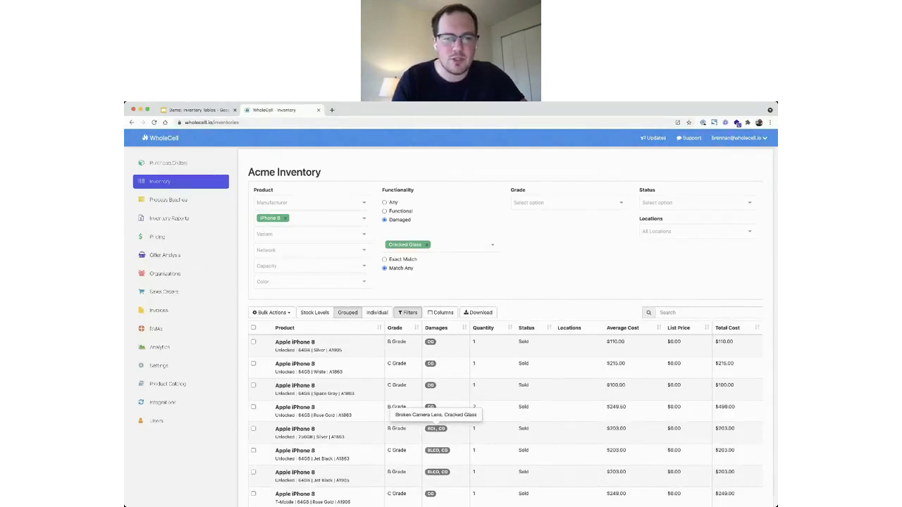
Step: Set the Cracked Glass filter to Exact Match and add a grade filter for B Grade
click(385, 260)
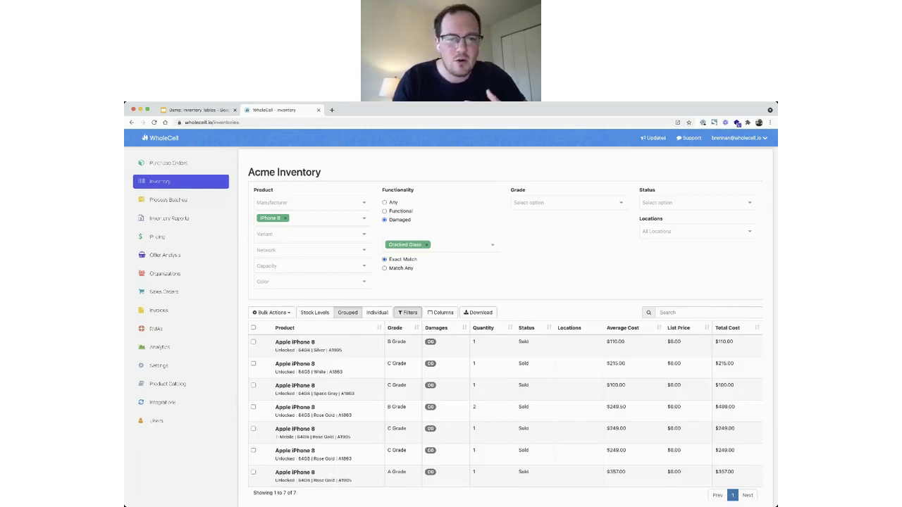
click(567, 203)
text(B)
key(Return)
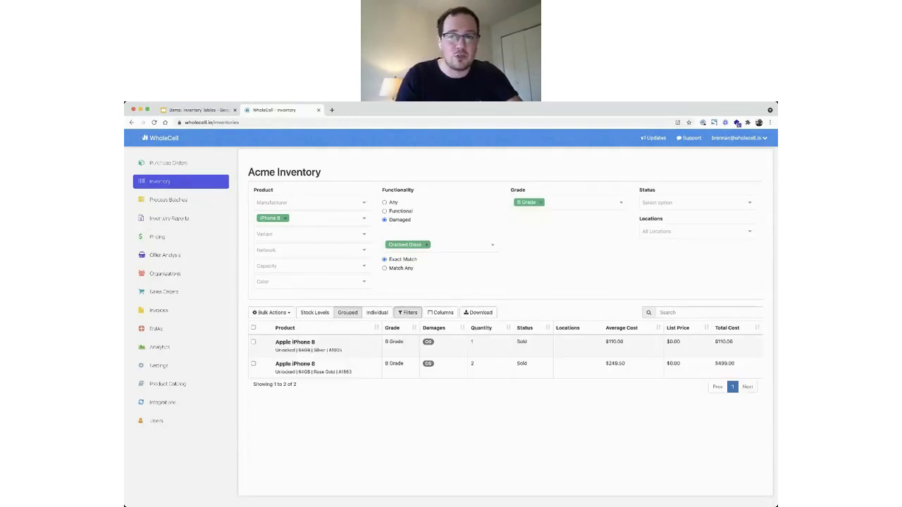
click(694, 203)
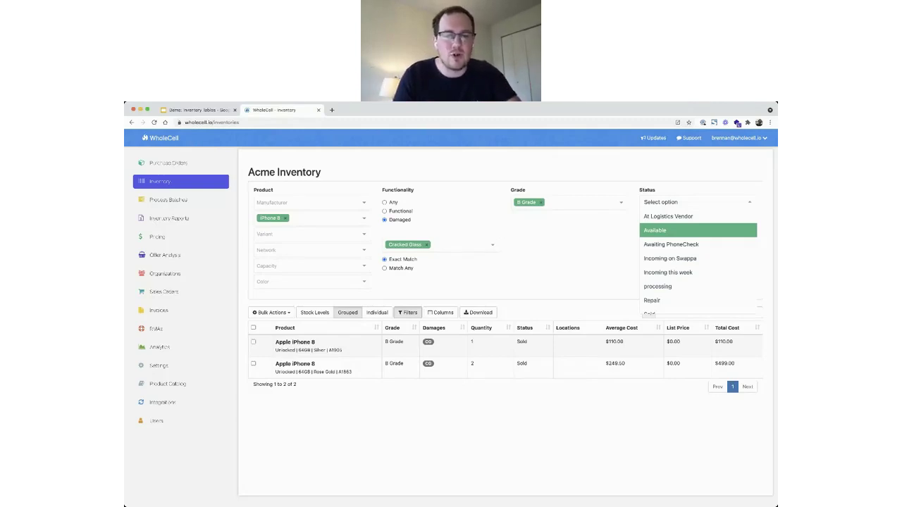
key(Escape)
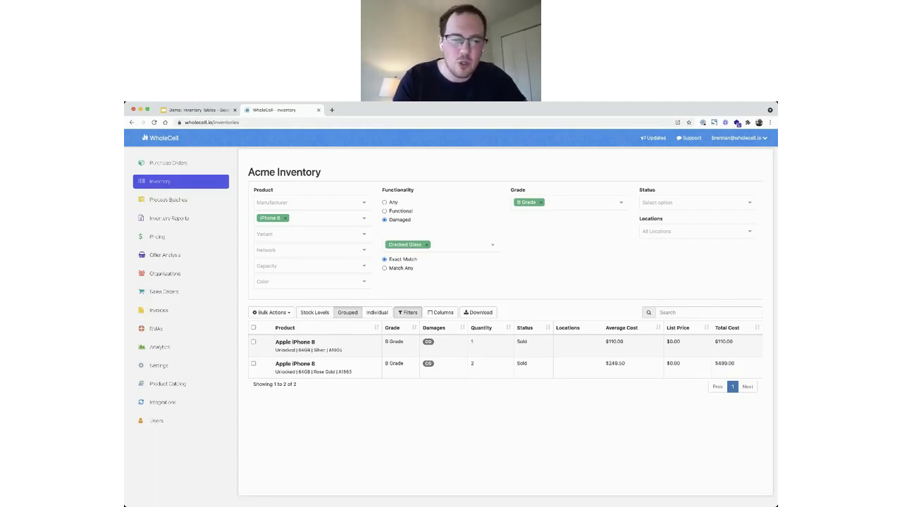
Step: Select both grouped iPhone 8 rows and review the bulk actions available for them
click(253, 363)
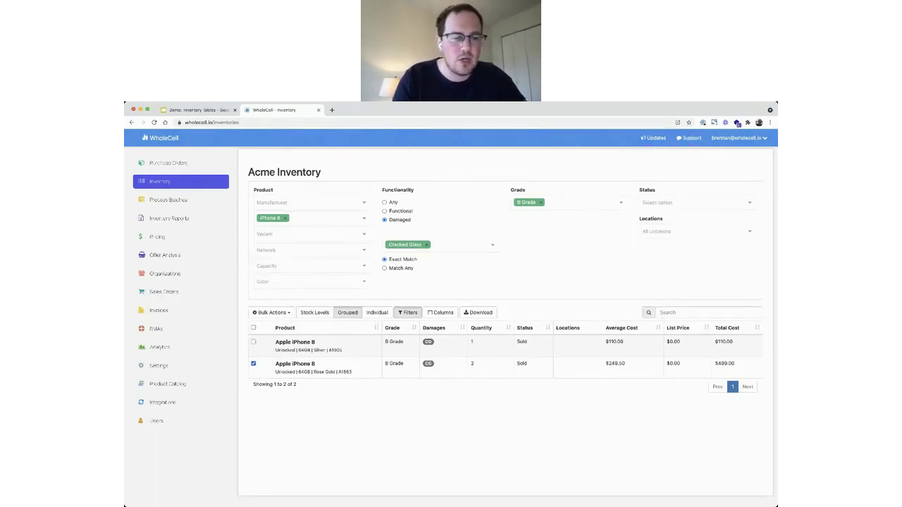
click(253, 342)
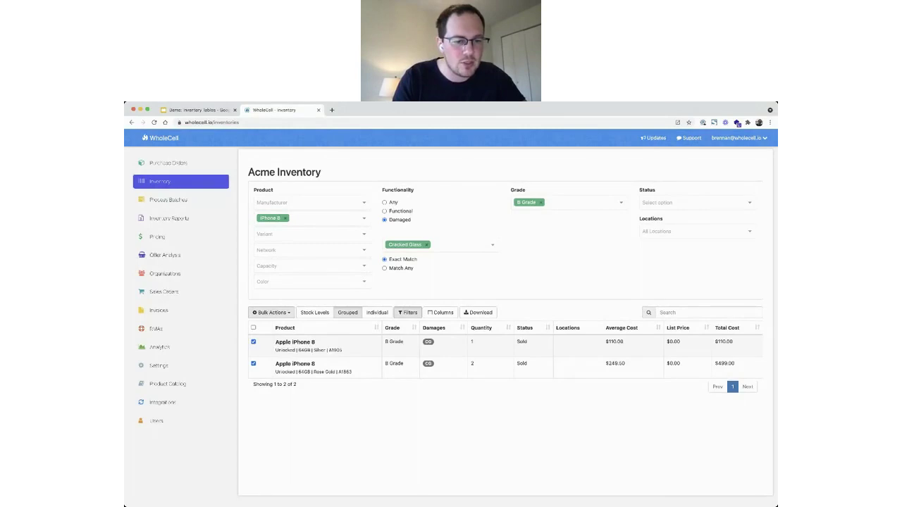
click(271, 312)
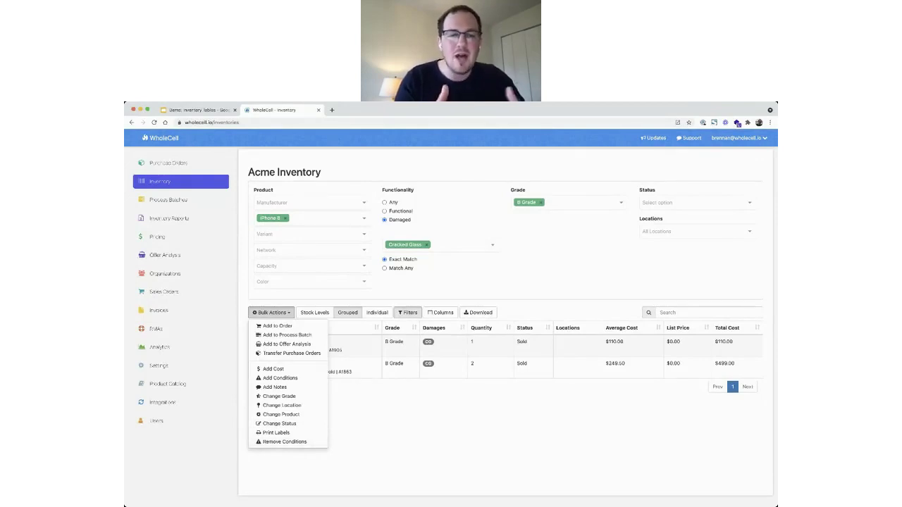
key(Escape)
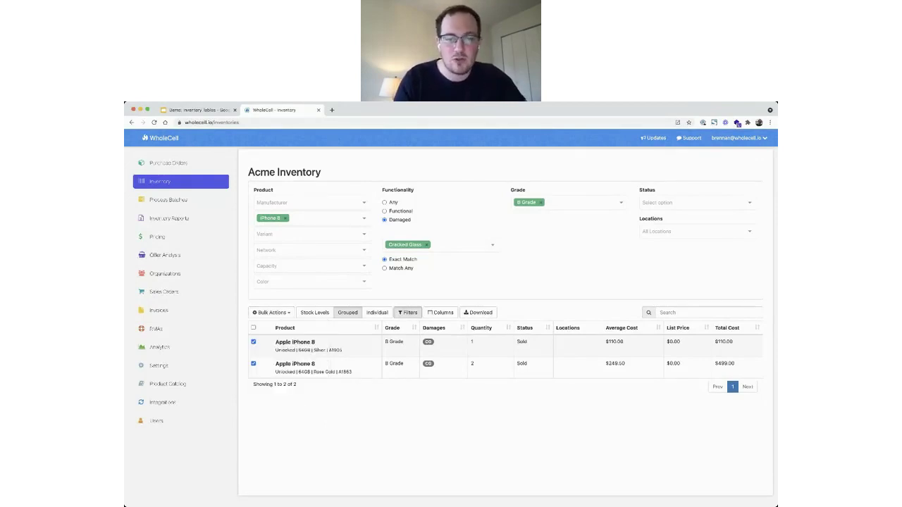
Step: Switch to the individual view, select item HV2 and review its available bulk actions
click(377, 312)
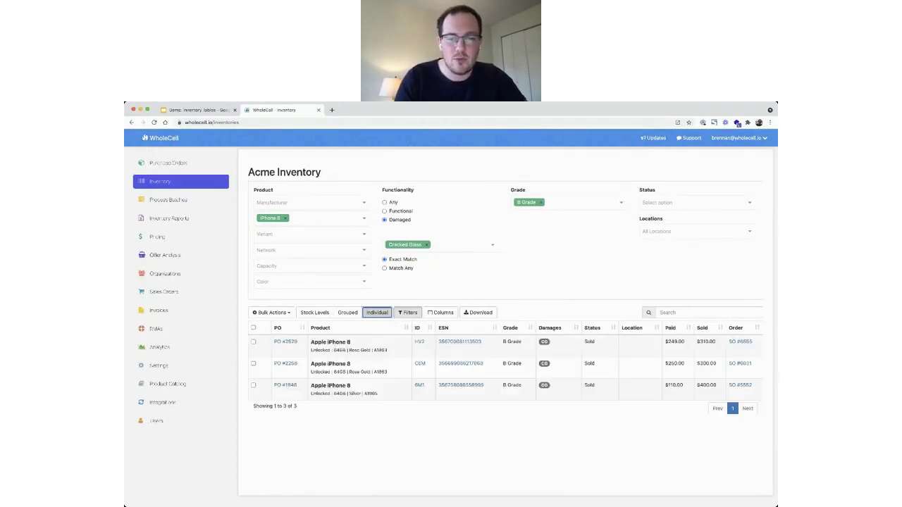
click(253, 342)
click(272, 312)
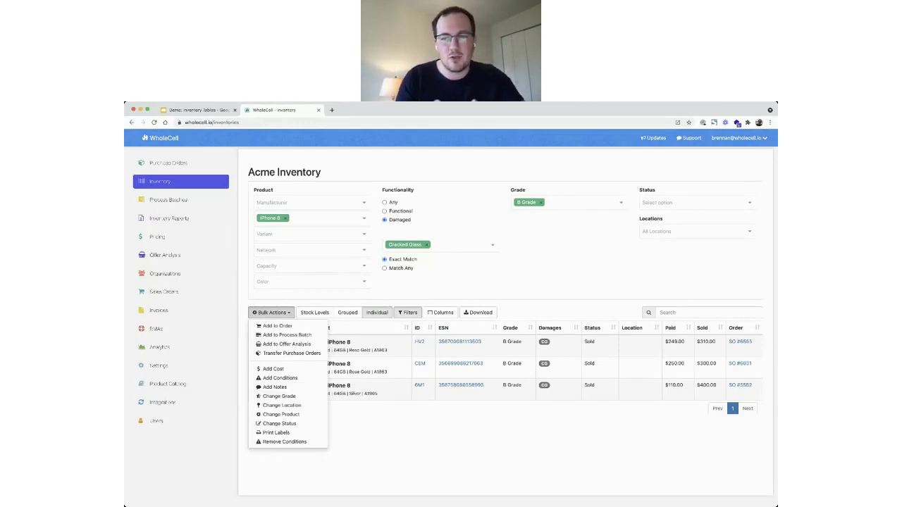
key(Escape)
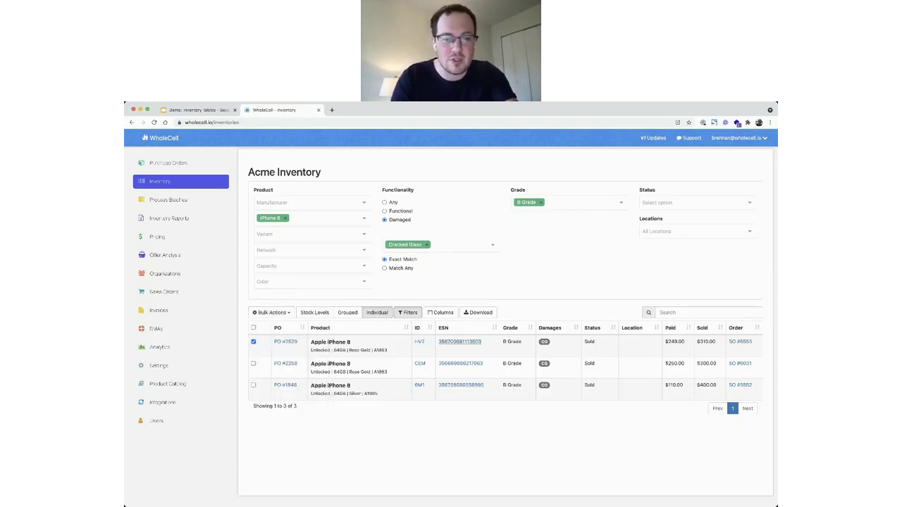
Step: Copy the ESN of item HV2, reload the inventory page to reset the filters and search for that ESN
drag(484, 343, 438, 343)
key(super+c)
key(super+r)
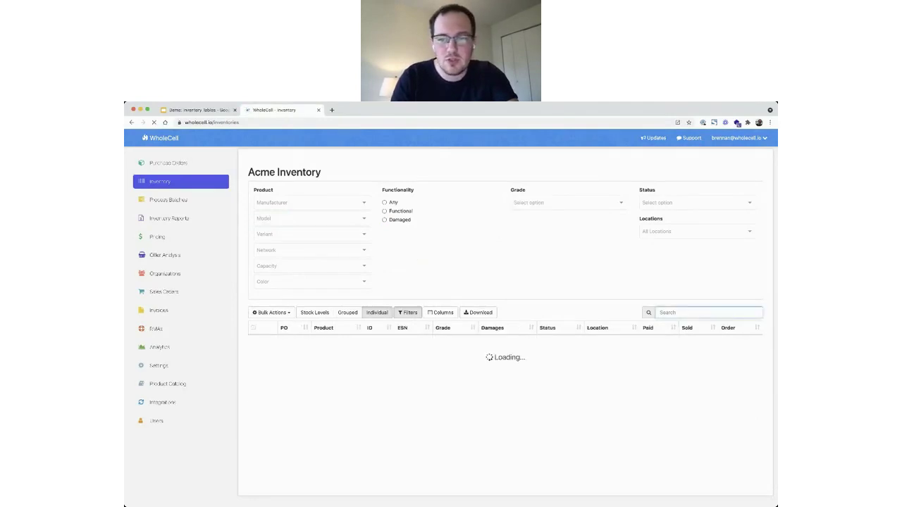
key(super+v)
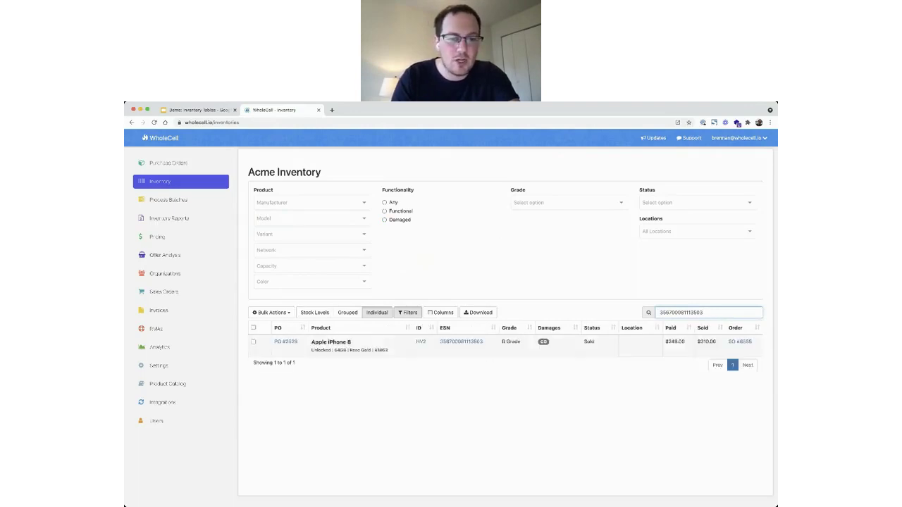
Step: Generate a printable label for item HV2 and return to the inventory page
click(254, 342)
click(271, 313)
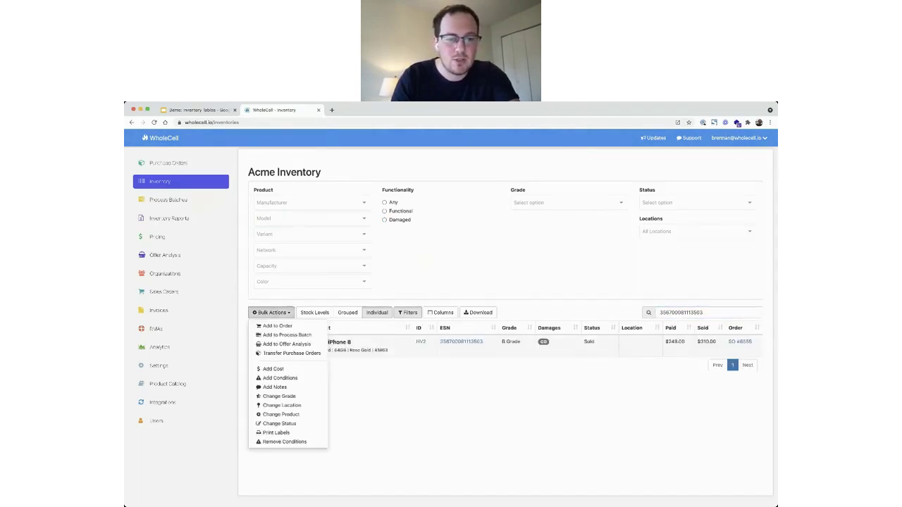
click(276, 433)
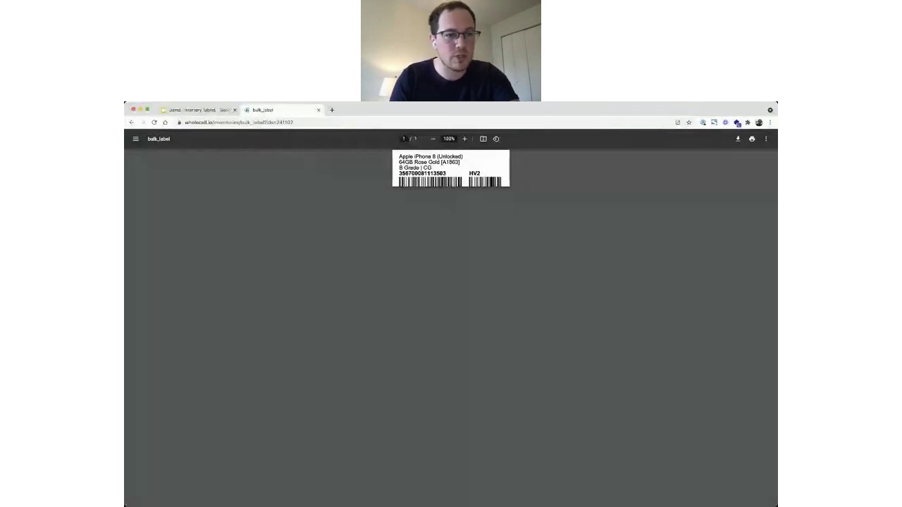
key(super+[)
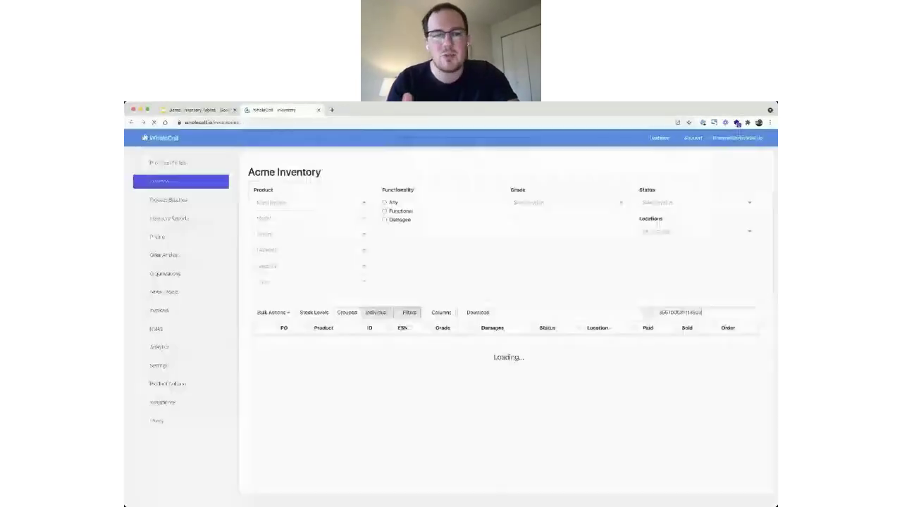
Step: Look over the individual inventory list and switch to the Google Slides presentation showing the Demo + Q&A slide
scroll(522, 169, down, 2)
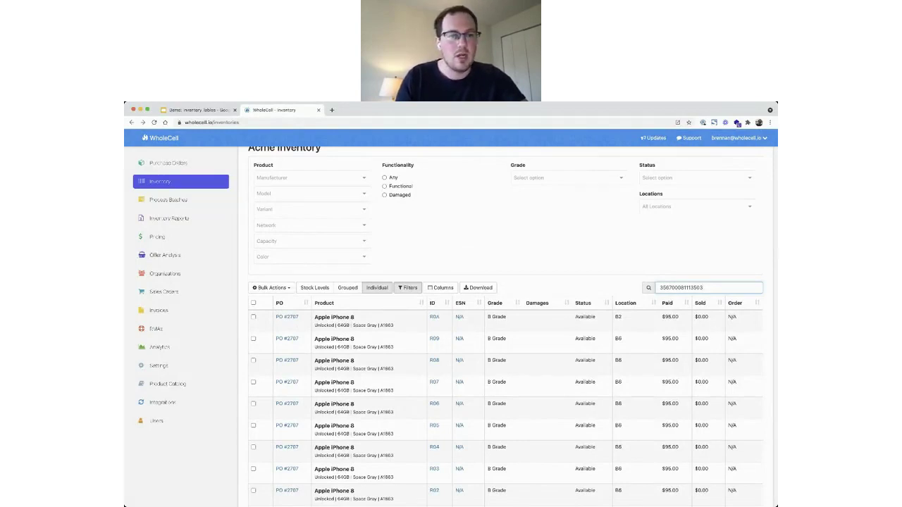
key(ctrl+shift+Tab)
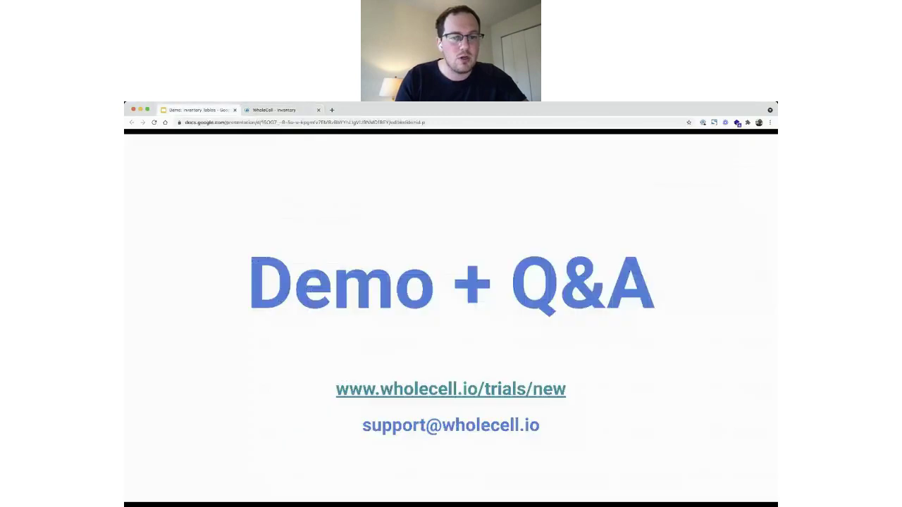